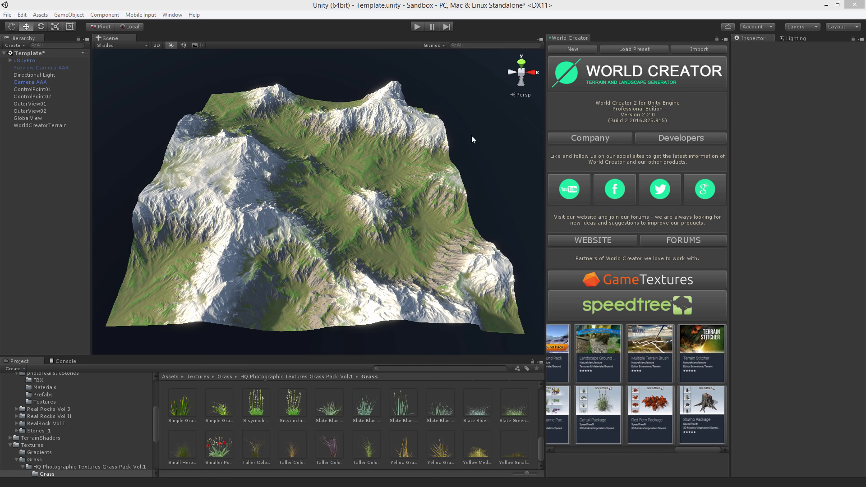
Step: Select WorldCreatorTerrain and display its World Creator Objects settings with the empty Trees slot
left_click(47, 125)
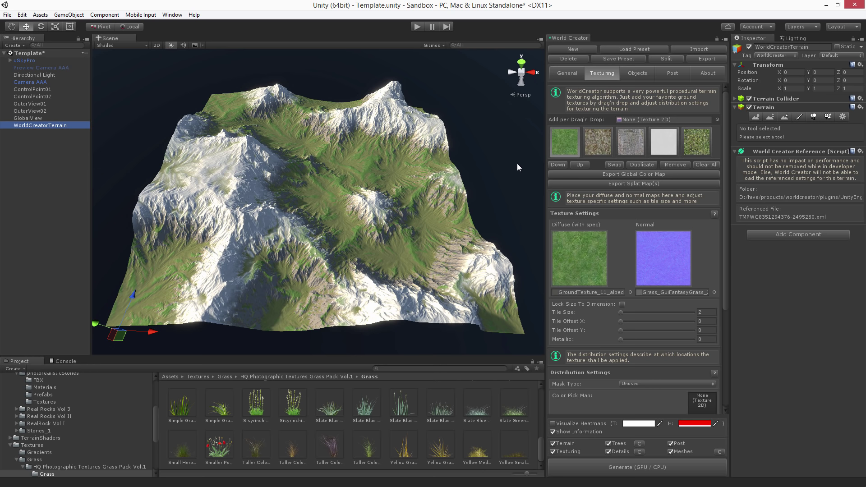
left_click(639, 74)
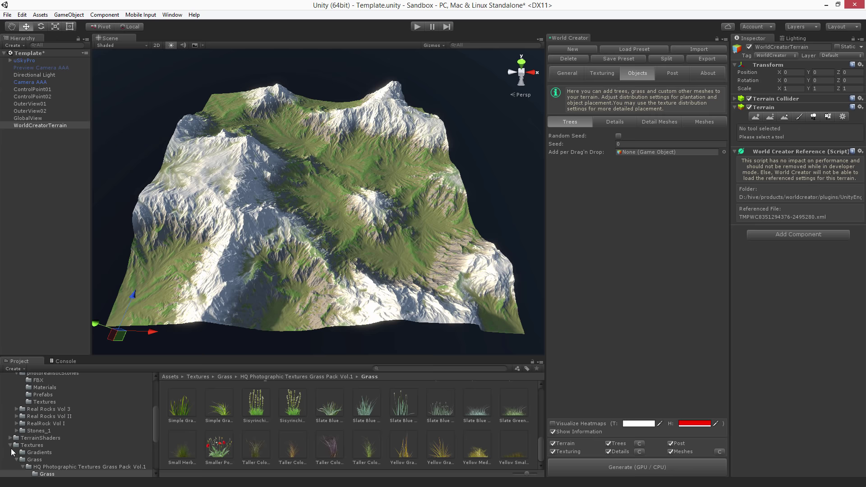
Step: Browse Trees > Desktop_Tree_Package > Alaska_Cedar in the Project panel and select the AlaskaCedar asset
scroll(13, 449, "up", 3)
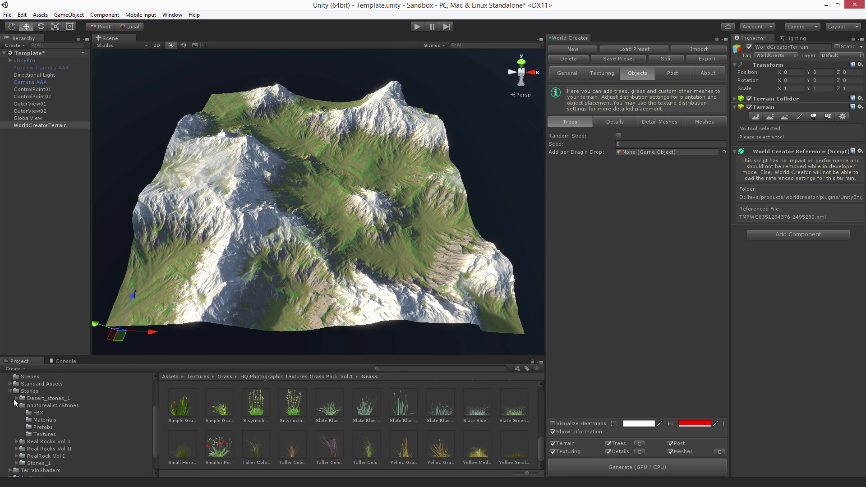
left_click(9, 391)
left_click(10, 458)
scroll(64, 443, "down", 7)
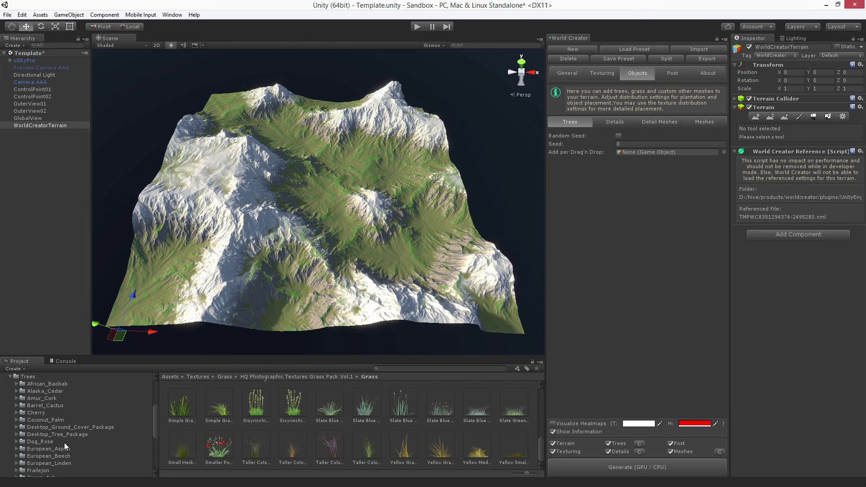
left_click(17, 434)
scroll(45, 428, "down", 5)
left_click(22, 387)
left_click(49, 388)
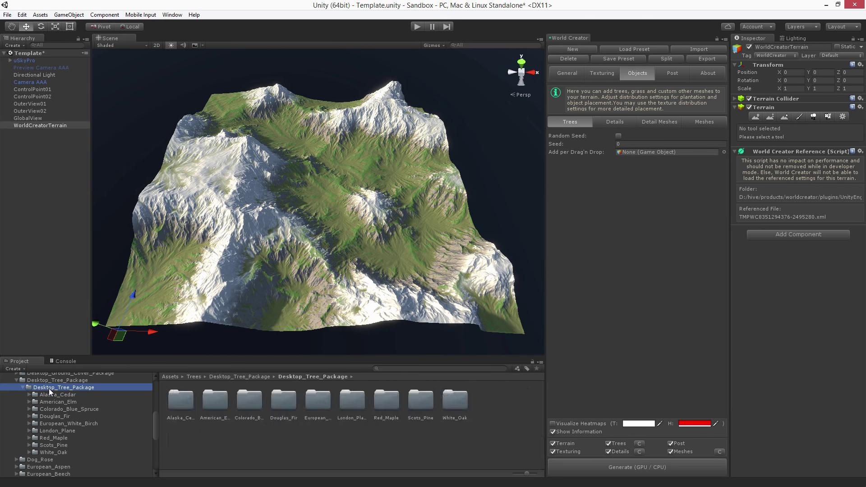
left_click(53, 380)
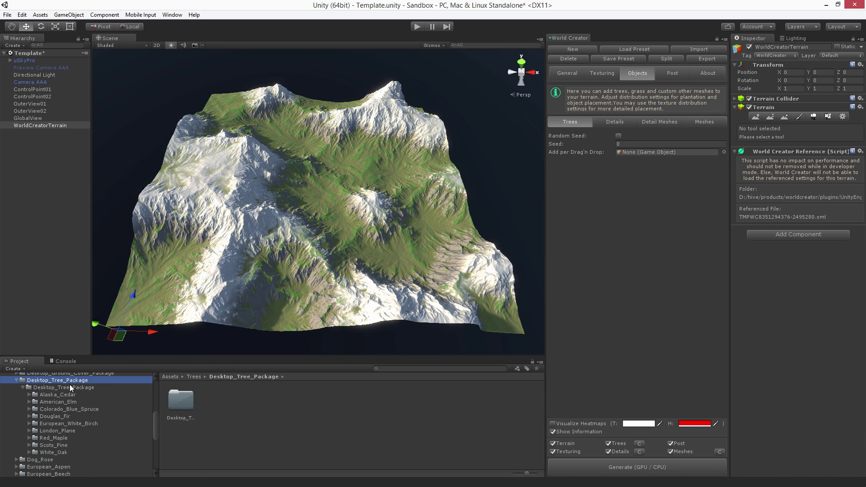
left_click(46, 387)
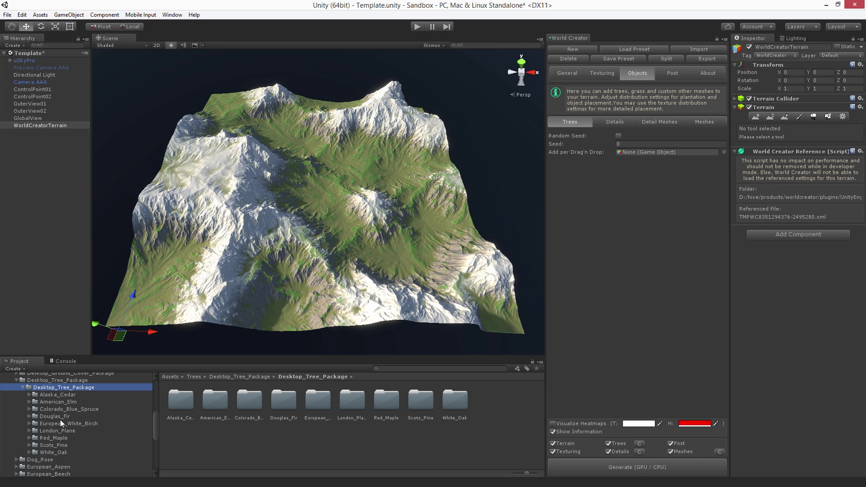
left_click(63, 396)
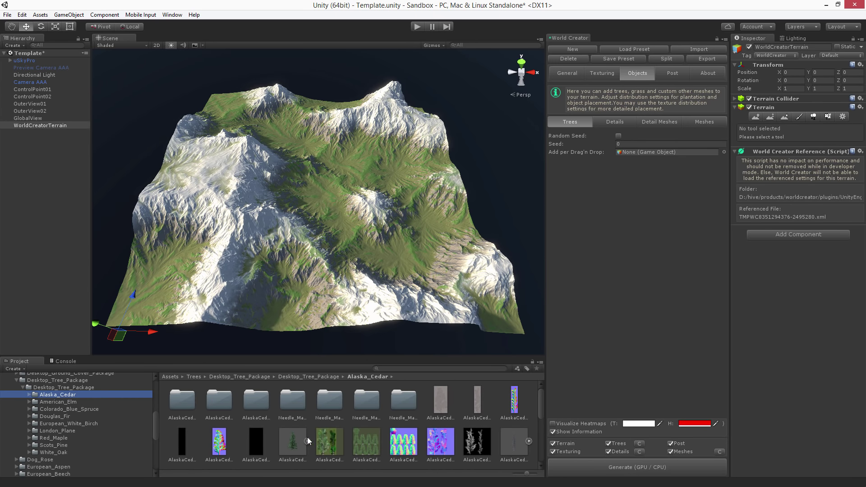
left_click(291, 444)
Step: Add the AlaskaCedar tree to World Creator's Trees list and enable Visualize Heatmaps
left_click_drag(292, 446, 630, 154)
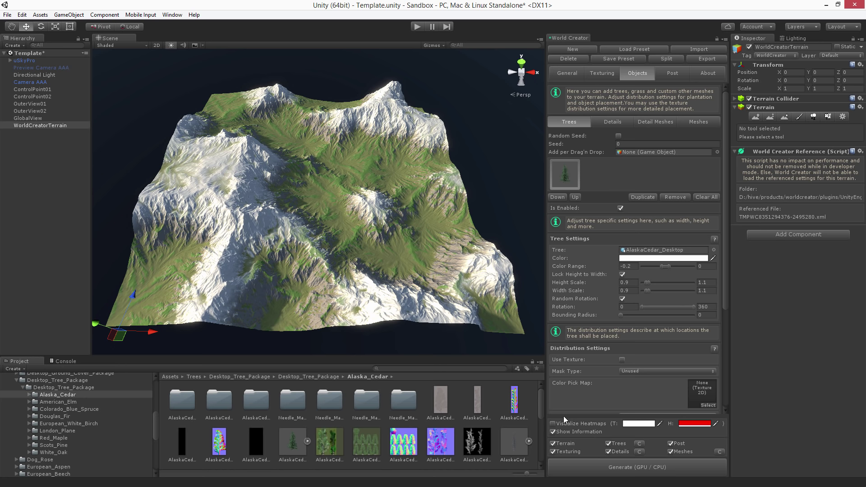
left_click(553, 424)
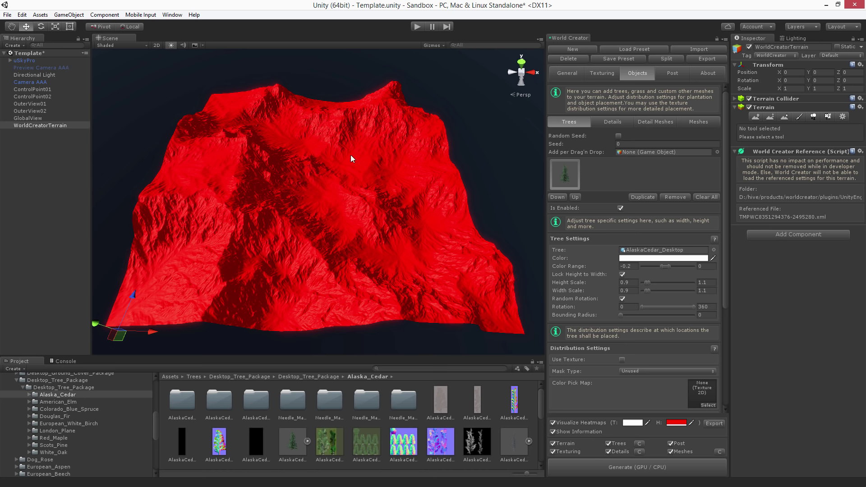
Step: Set tree occurence to 28.571 and density to 236, regenerate, and recheck the heatmap
scroll(649, 399, "down", 5)
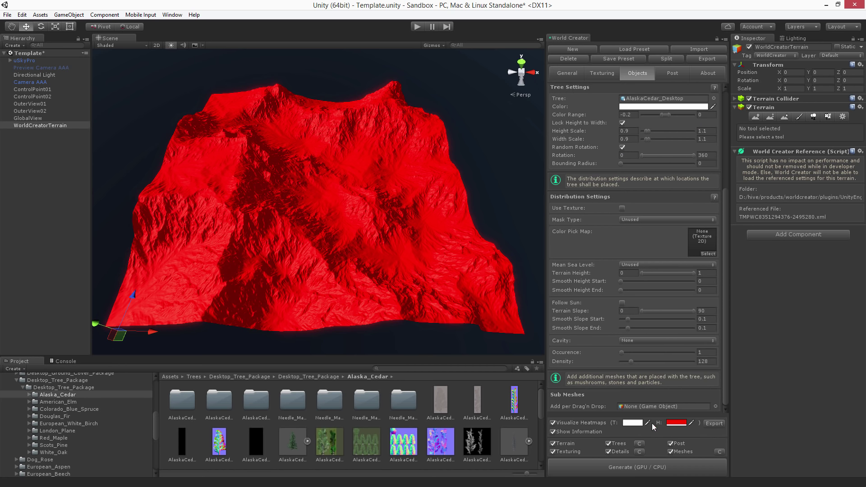
left_click_drag(632, 353, 642, 352)
left_click(647, 361)
left_click(643, 467)
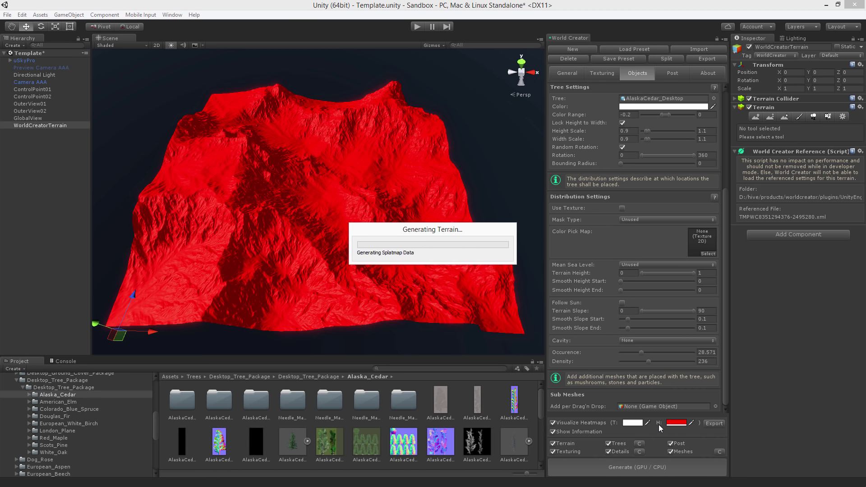
left_click(553, 423)
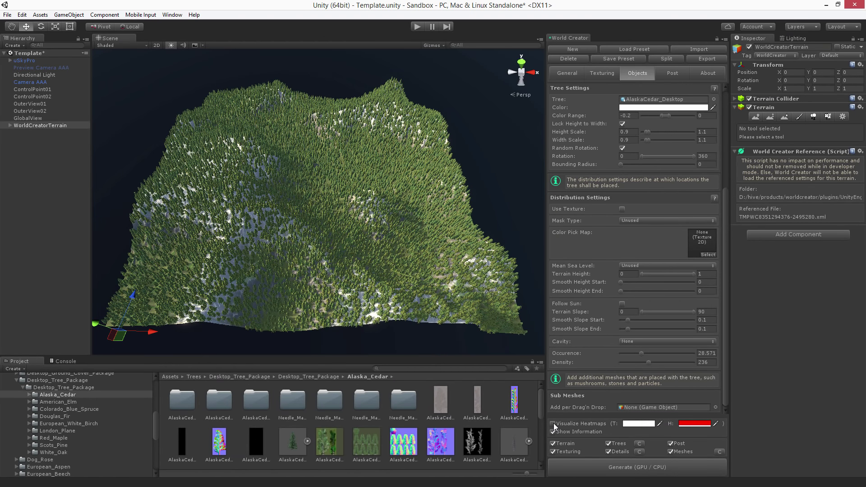
left_click(554, 423)
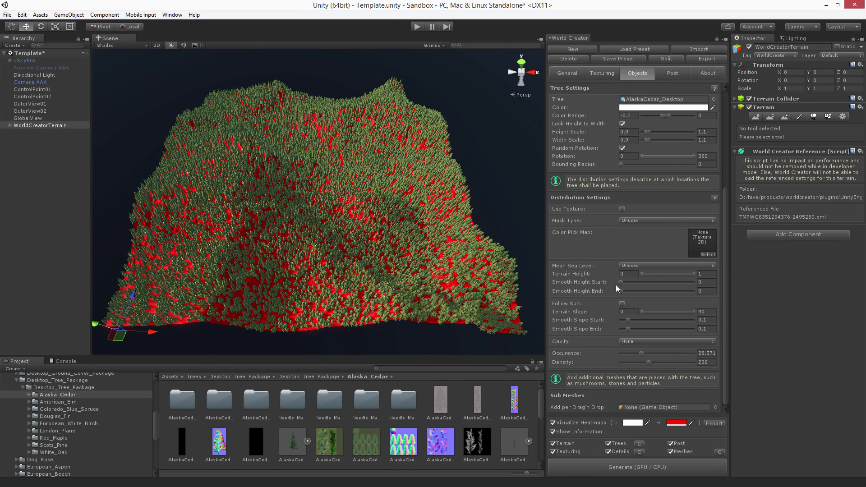
Step: Narrow the AlaskaCedar tree's height scale range in its Tree Settings
left_click(575, 77)
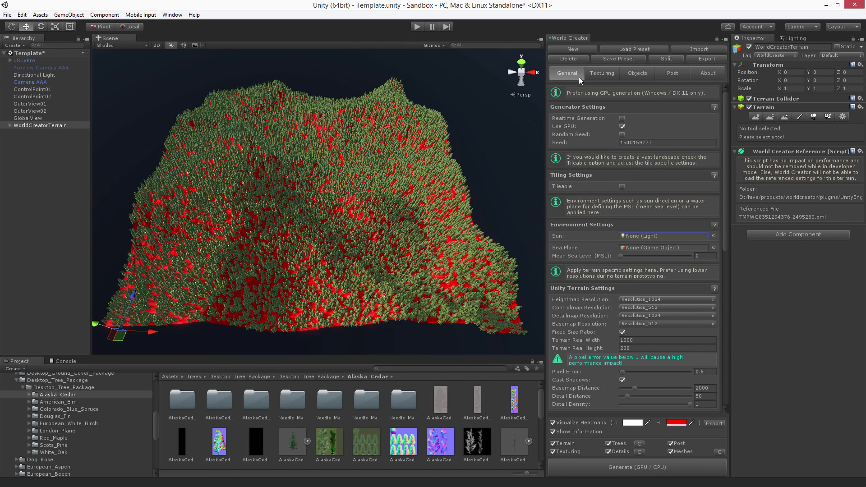
left_click(637, 76)
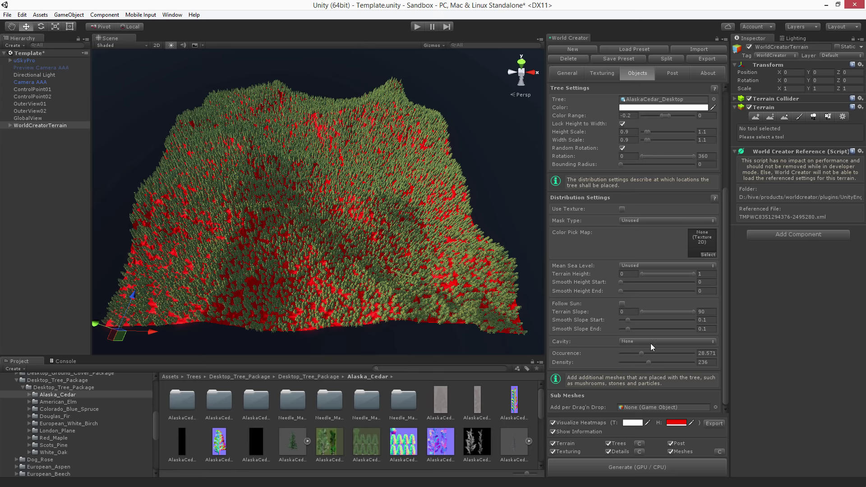
left_click_drag(647, 132, 645, 132)
scroll(594, 229, "up", 3)
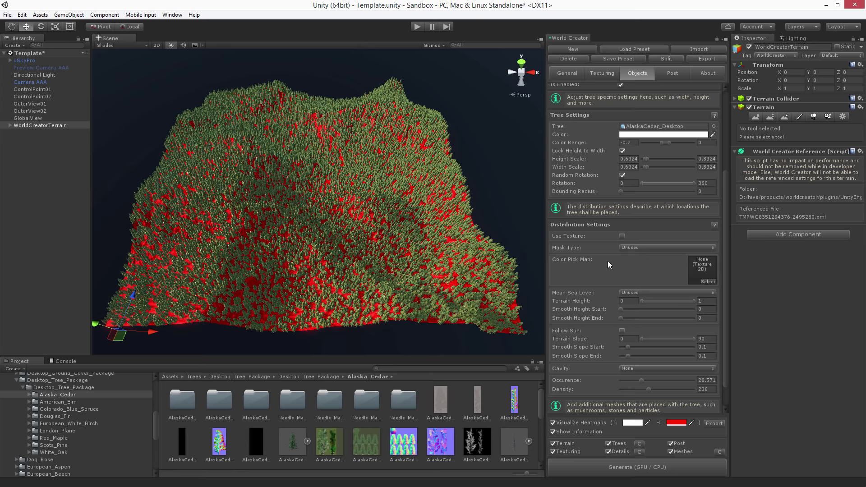
Step: Restrict cedar placement to the mossy fifth texture, regenerate, and hide the heatmap
left_click(623, 236)
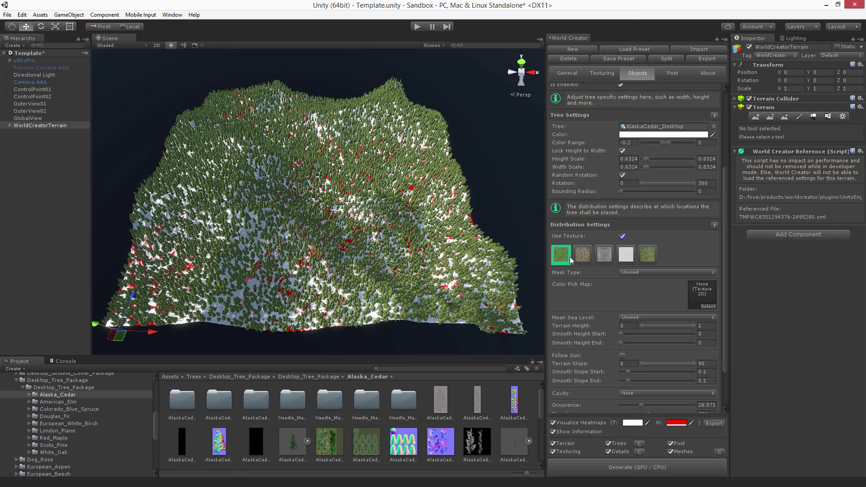
left_click(648, 257)
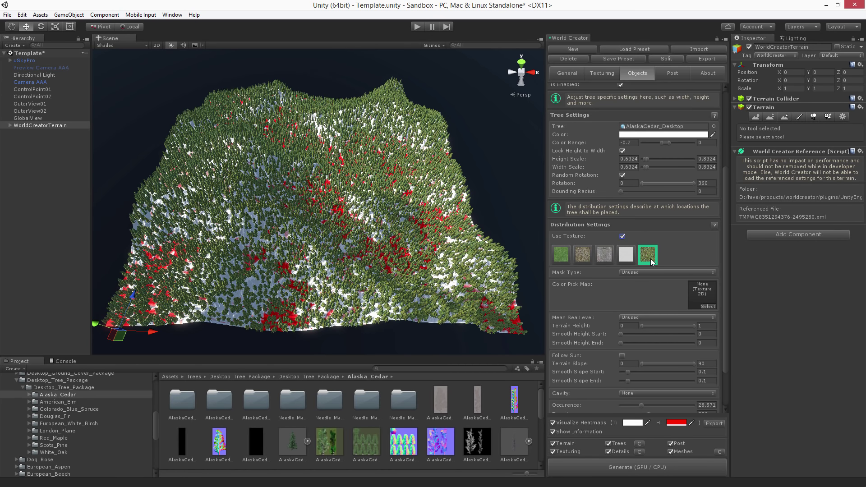
left_click(630, 469)
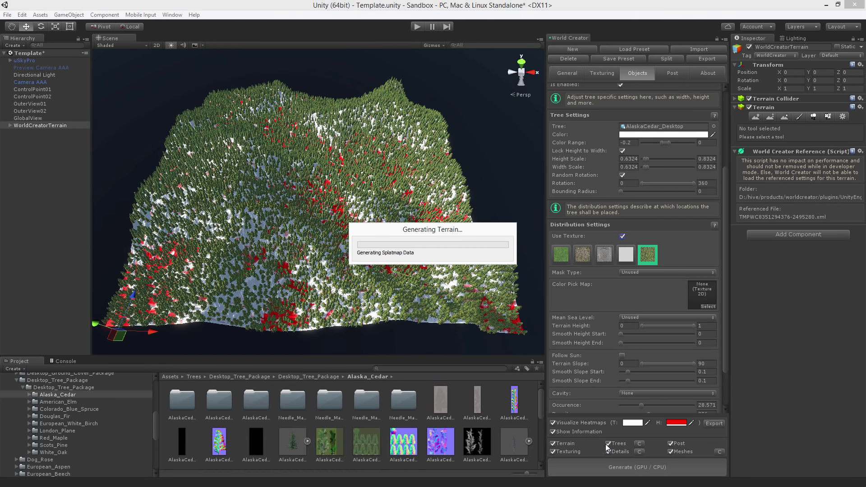
left_click(553, 424)
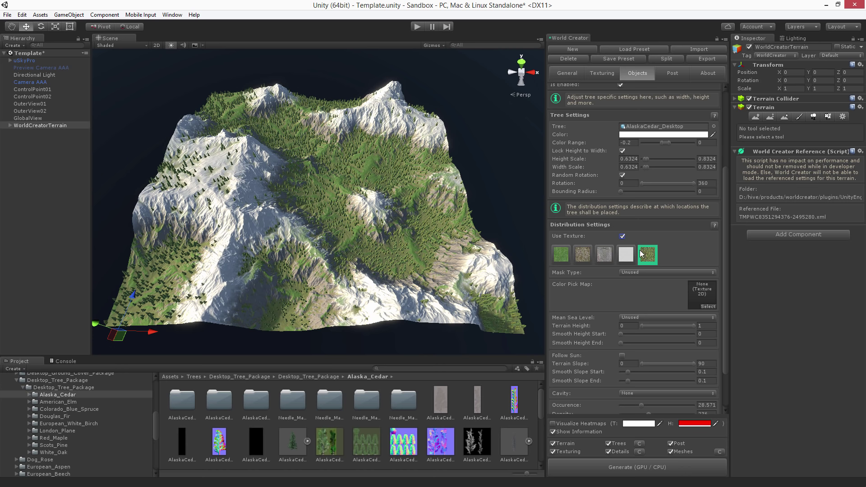
scroll(639, 250, "up", 5)
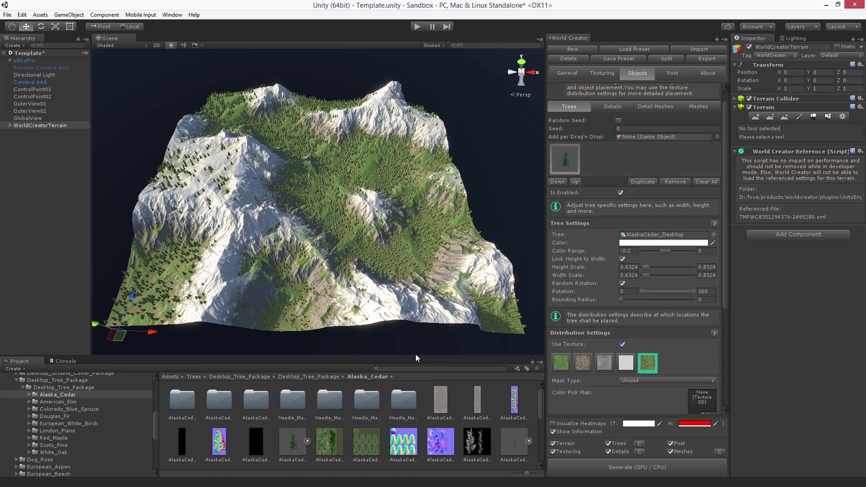
Step: Assign the Alaska Cedar asset to the Tree field and set Bounding Radius to 1
scroll(386, 434, "down", 1)
left_click_drag(512, 416, 634, 237)
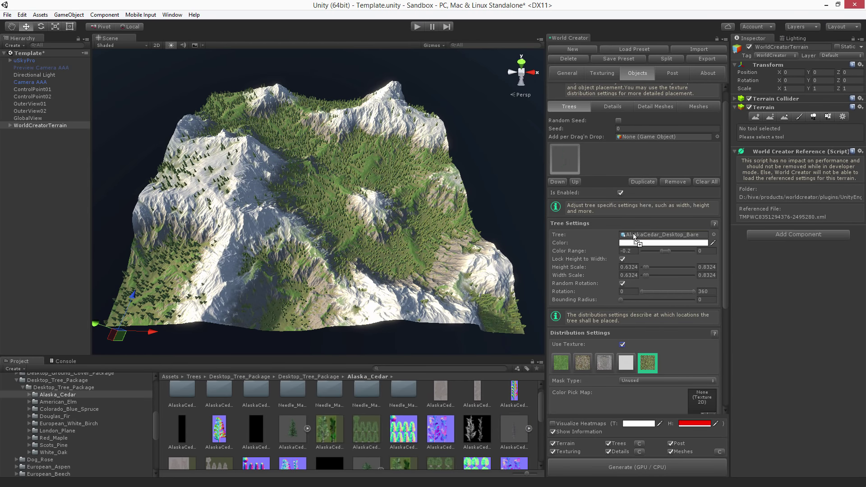
mouse_move(636, 232)
left_mouse_down()
mouse_move(641, 242)
mouse_move(645, 235)
left_mouse_up()
left_click(716, 300)
scroll(604, 330, "down", 5)
scroll(603, 328, "down", 5)
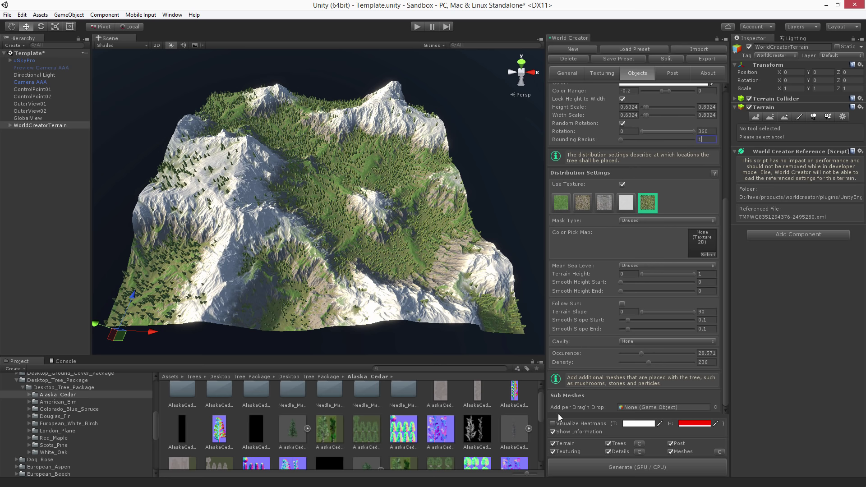
Step: Re-enable the heatmap, preview snow, rock, gravel and grass textures, then reselect mossy
left_click(553, 424)
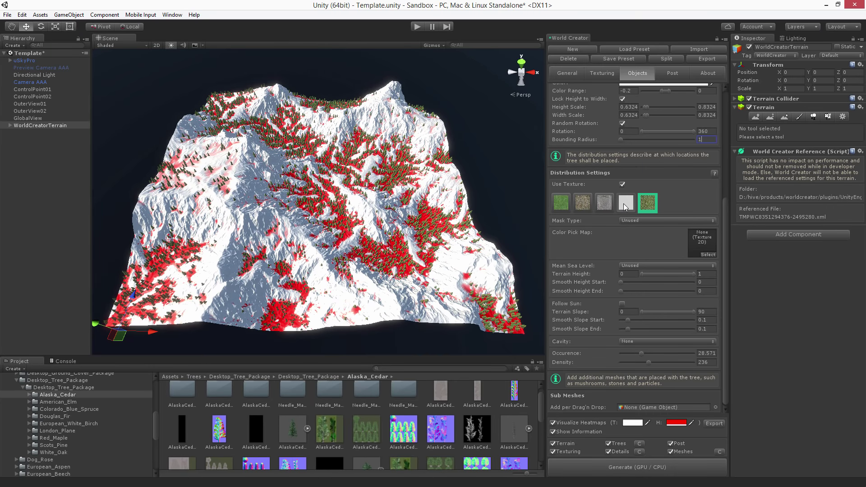
left_click(626, 202)
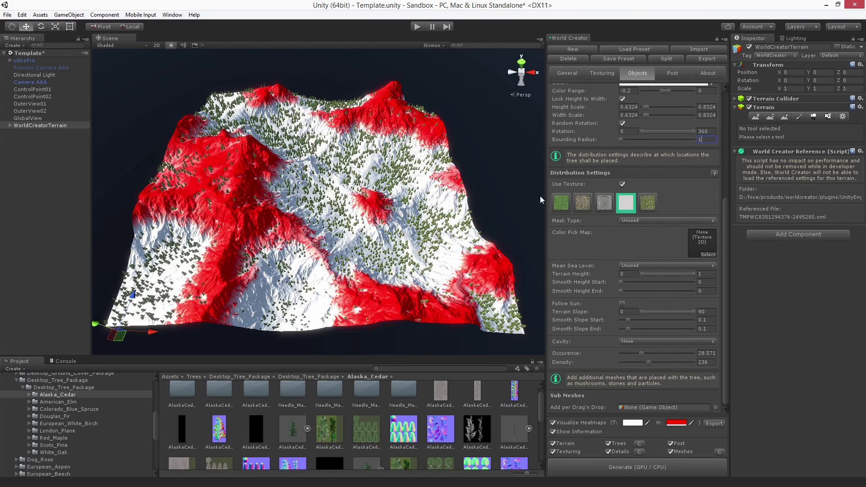
left_click(605, 205)
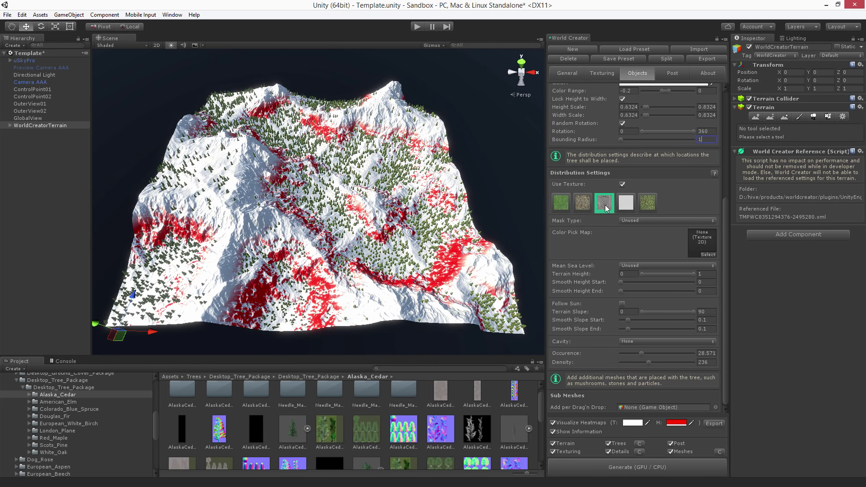
left_click(583, 205)
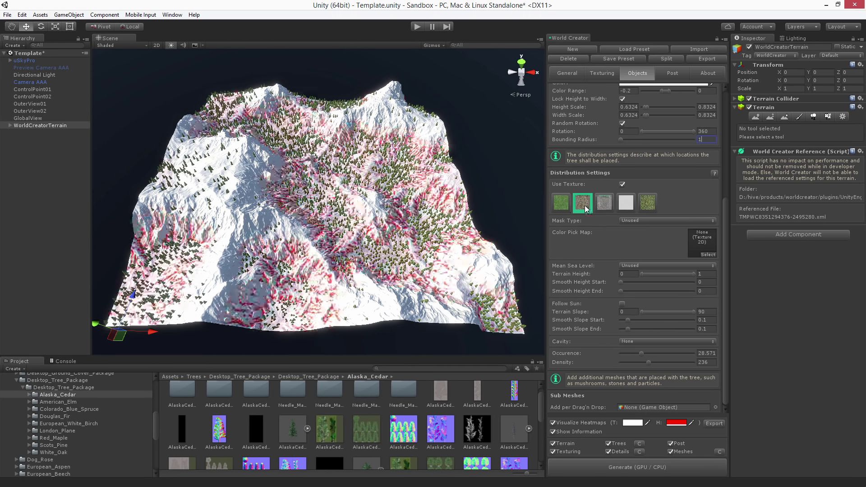
left_click(560, 207)
left_click(646, 206)
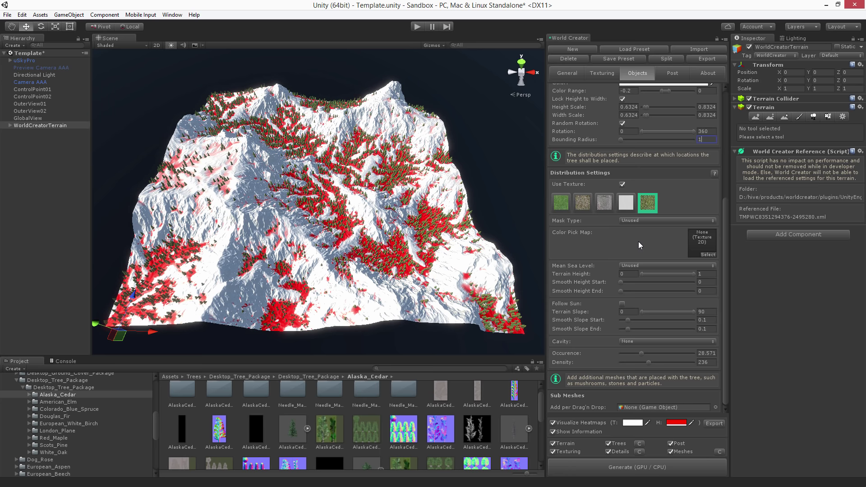
Step: Test a Dynamic noise mask, revert it to Unused, and set minimum terrain height 0.0720
left_click(632, 221)
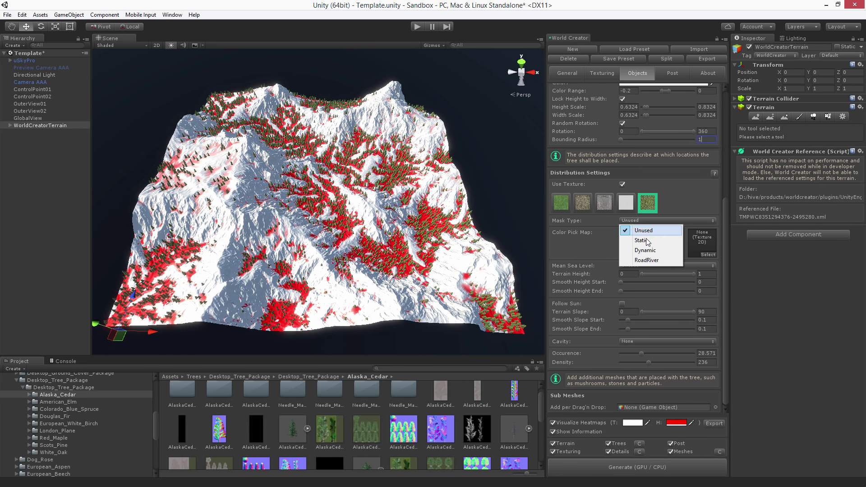
left_click(642, 250)
mouse_move(620, 237)
left_mouse_down()
mouse_move(632, 237)
mouse_move(622, 237)
left_mouse_up()
left_click(633, 221)
left_click(635, 230)
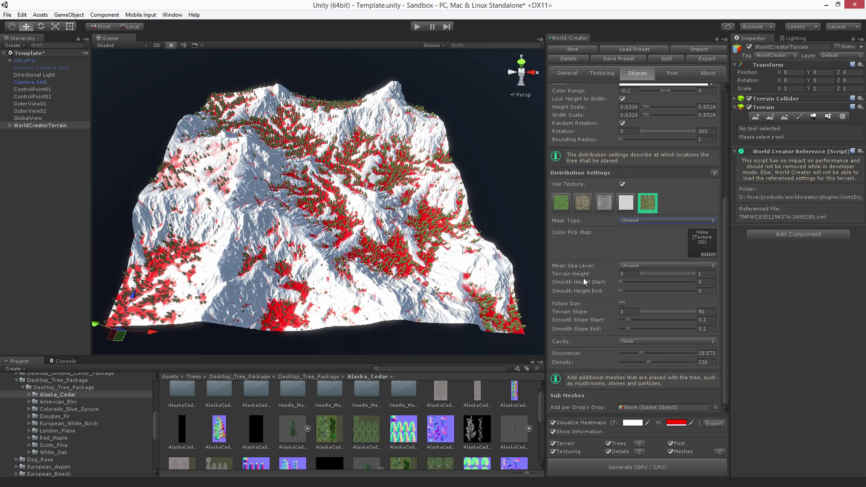
mouse_move(642, 274)
left_mouse_down()
mouse_move(650, 274)
mouse_move(640, 275)
left_mouse_up()
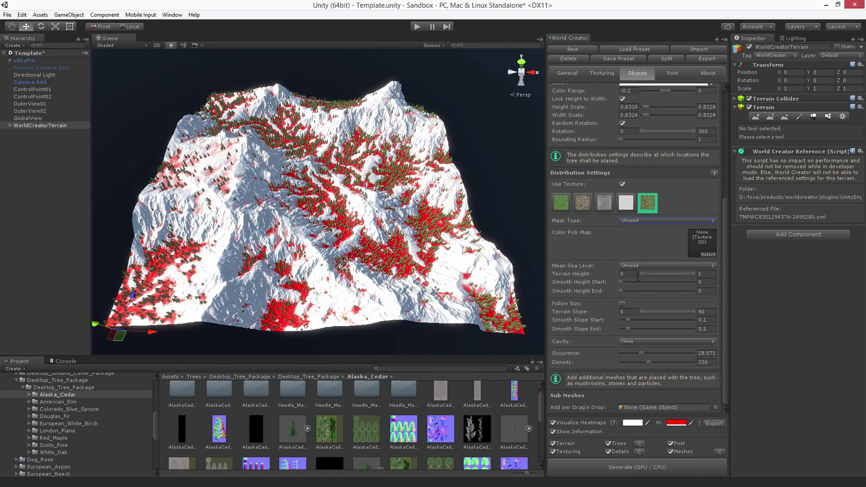